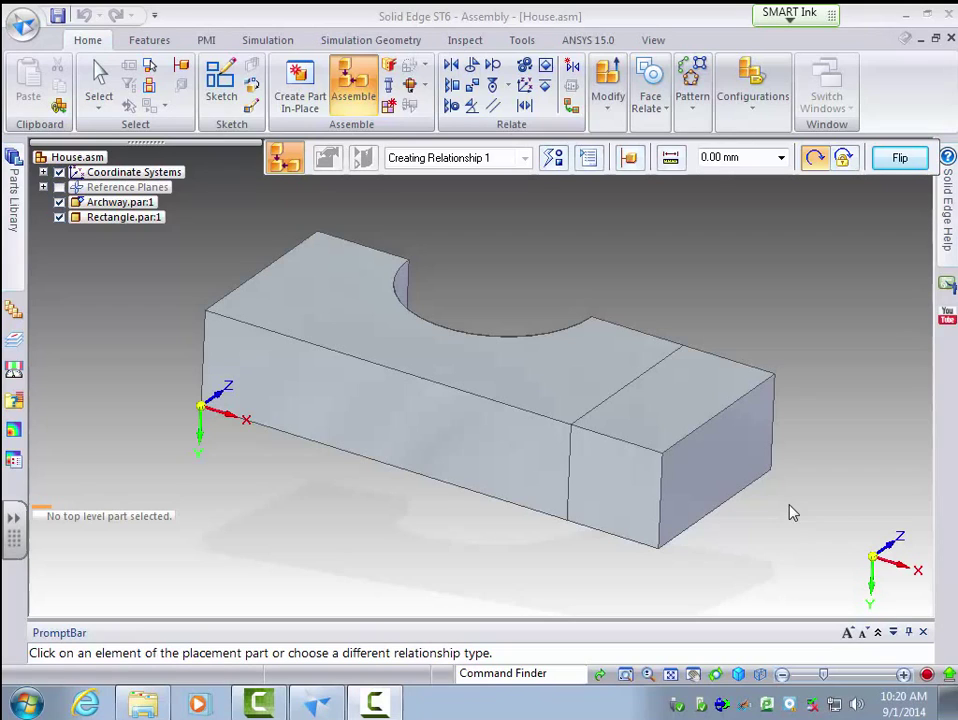
# Step: Rotate the archway about two picked axes until it stands upright with the cutout forward, then fit it to the view
pyautogui.click(716, 677)
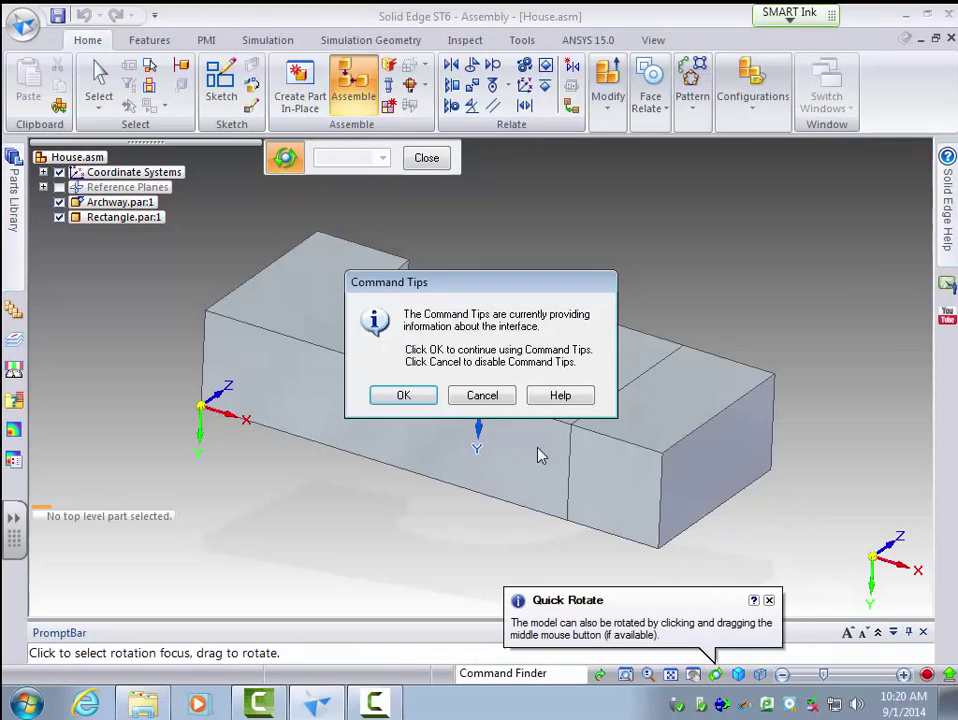
pyautogui.click(481, 395)
pyautogui.click(479, 430)
pyautogui.moveTo(479, 430); pyautogui.dragTo(289, 417)
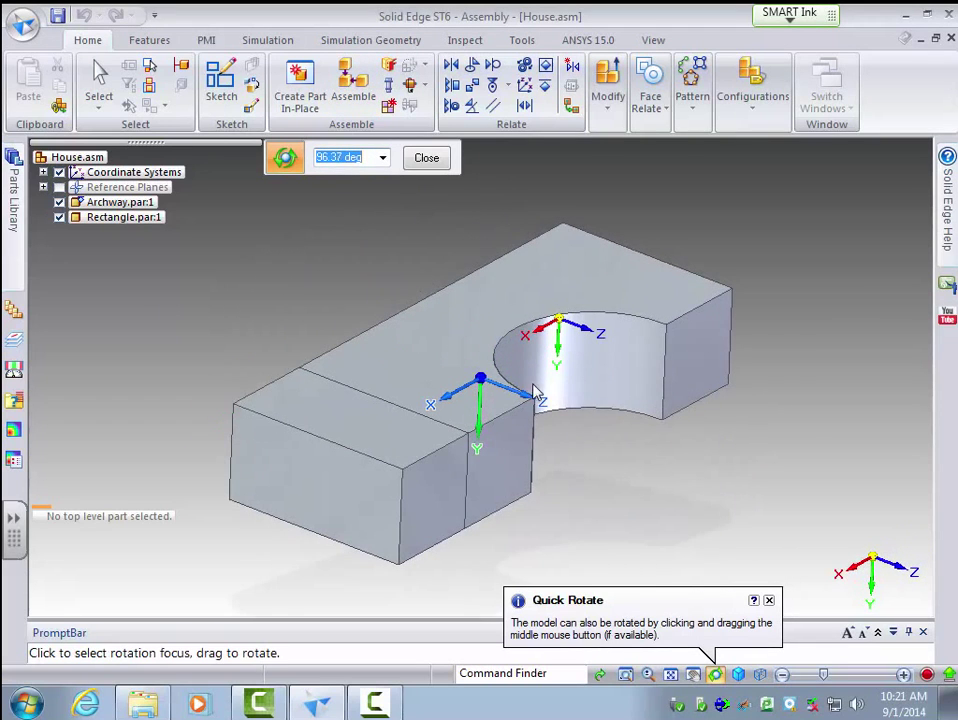
pyautogui.click(520, 400)
pyautogui.moveTo(520, 400); pyautogui.dragTo(438, 572)
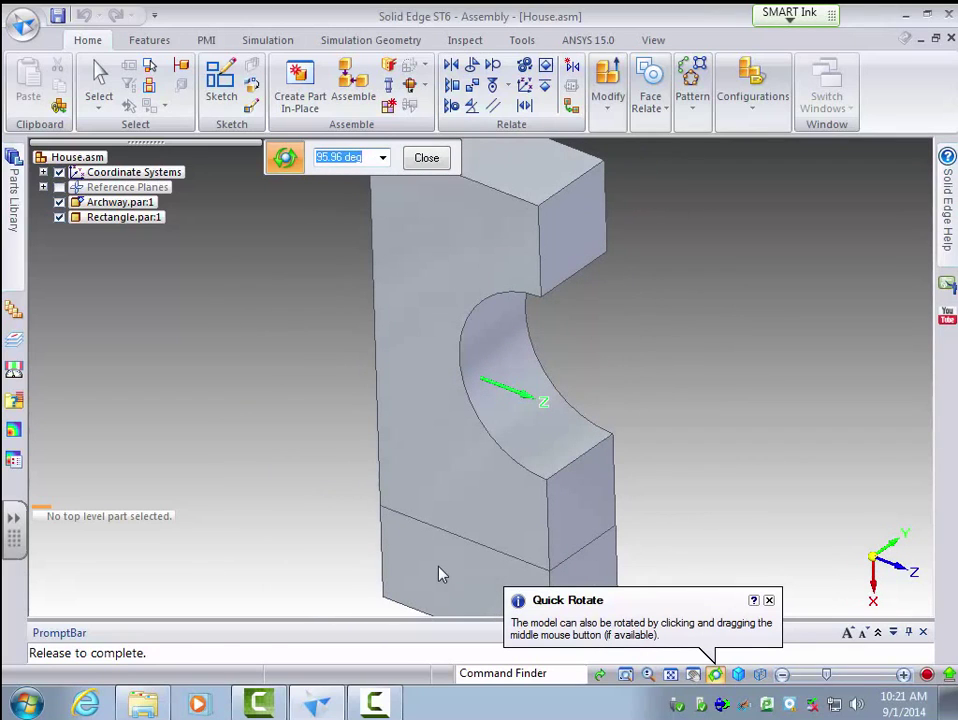
pyautogui.click(671, 677)
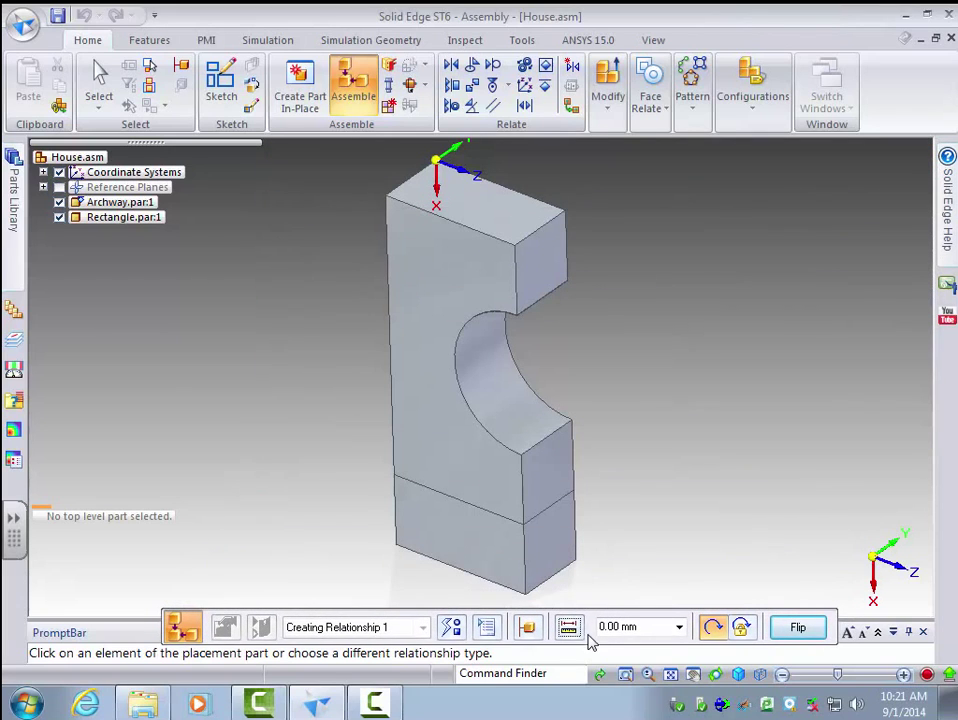
pyautogui.click(12, 265)
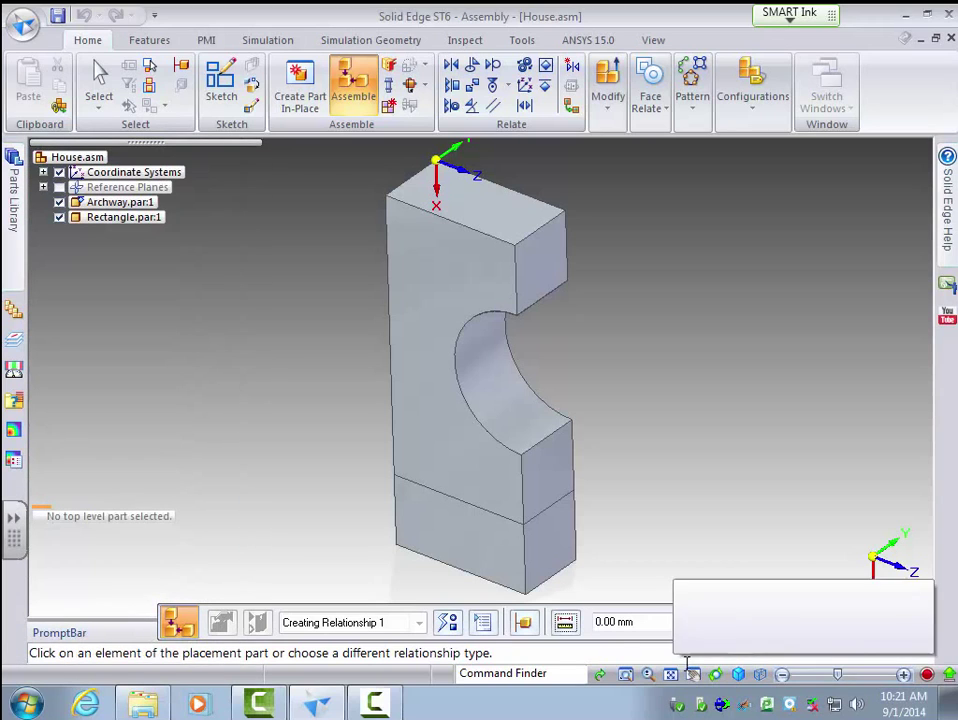
# Step: Rotate the view and drag Wedge.par from the Parts Library beside the archway
pyautogui.click(715, 674)
pyautogui.moveTo(487, 405); pyautogui.dragTo(395, 430)
pyautogui.moveTo(13, 190)
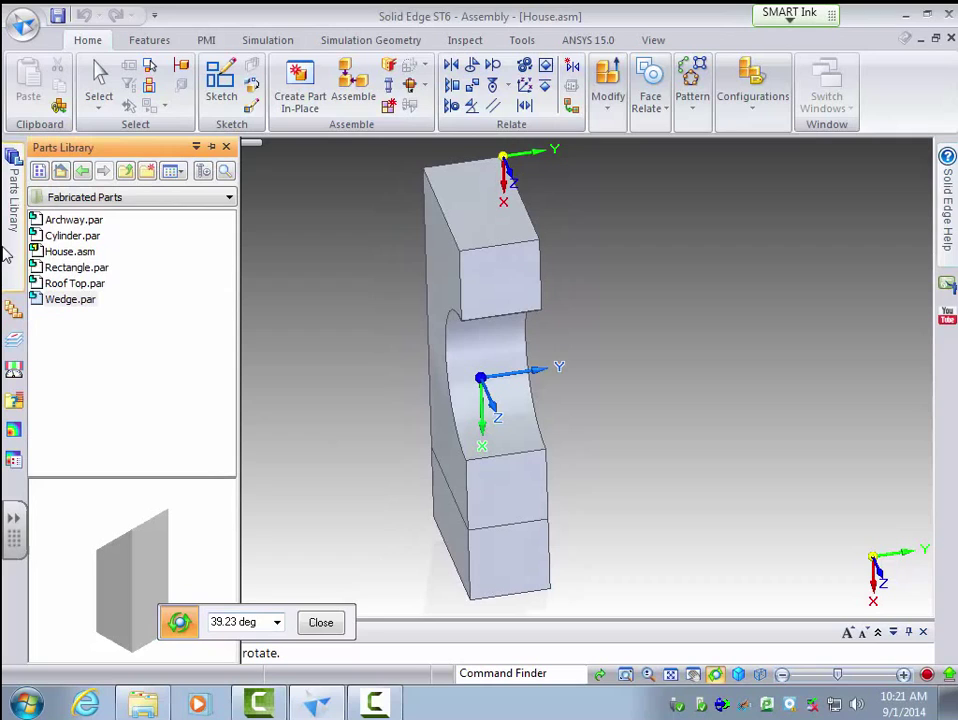
pyautogui.click(72, 302)
pyautogui.moveTo(78, 305); pyautogui.dragTo(374, 280)
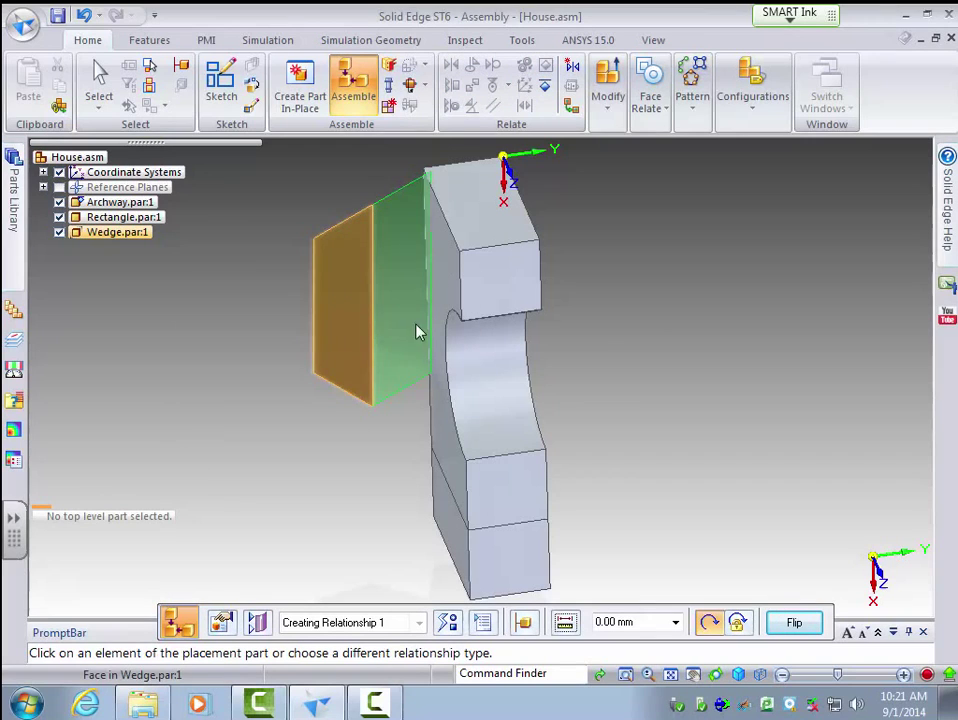
# Step: Preview the Rectangle, House and Roof Top library entries, reselect Wedge, and close the library
pyautogui.moveTo(12, 192)
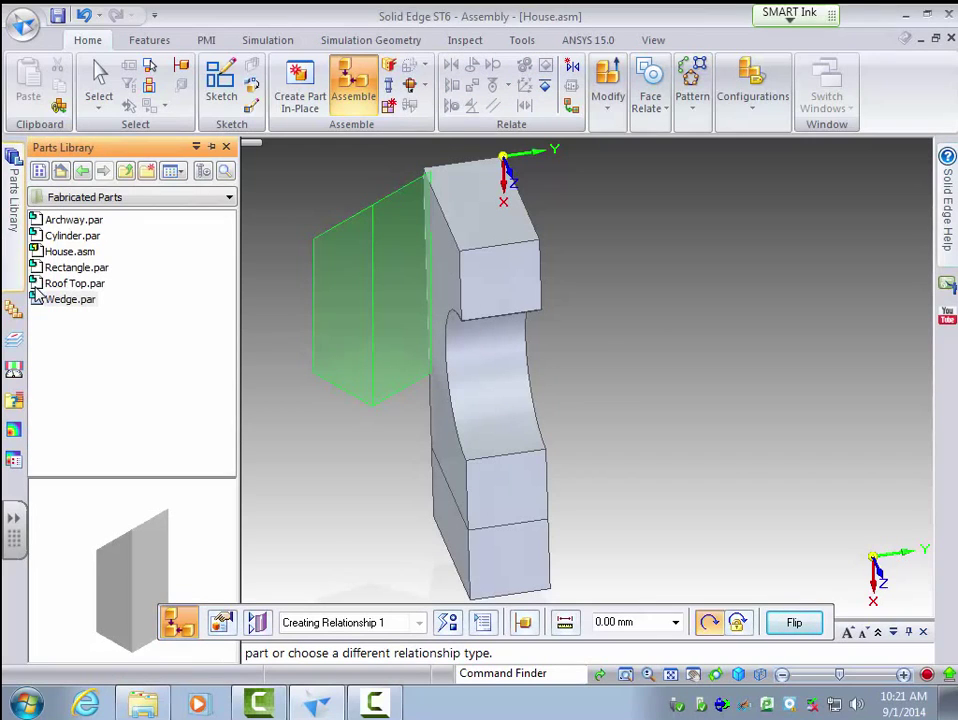
pyautogui.click(64, 283)
pyautogui.click(64, 267)
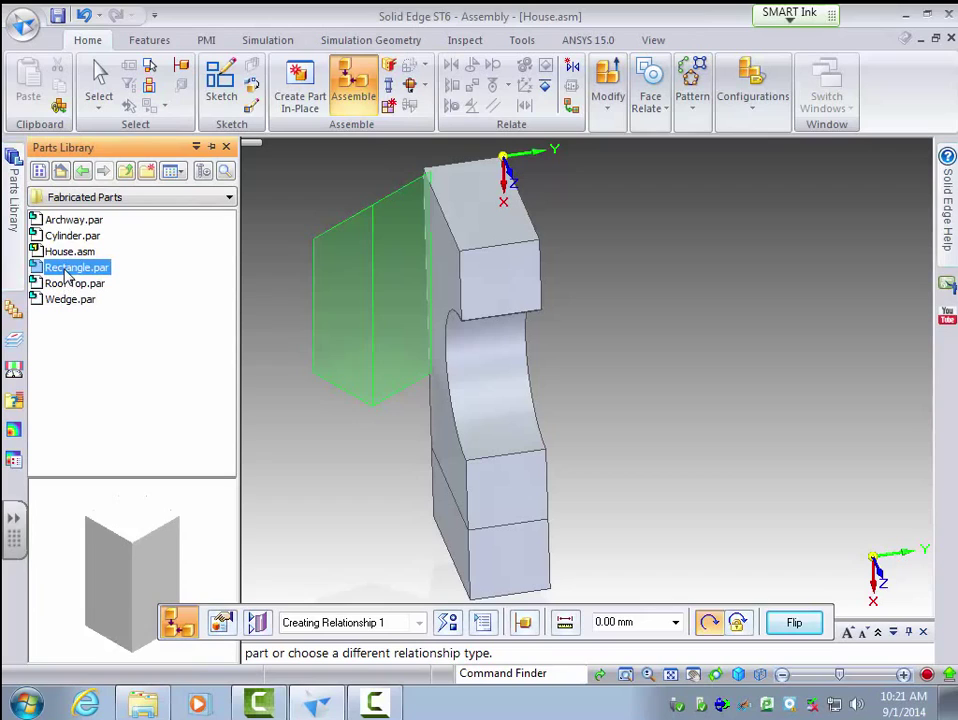
pyautogui.click(64, 251)
pyautogui.click(62, 284)
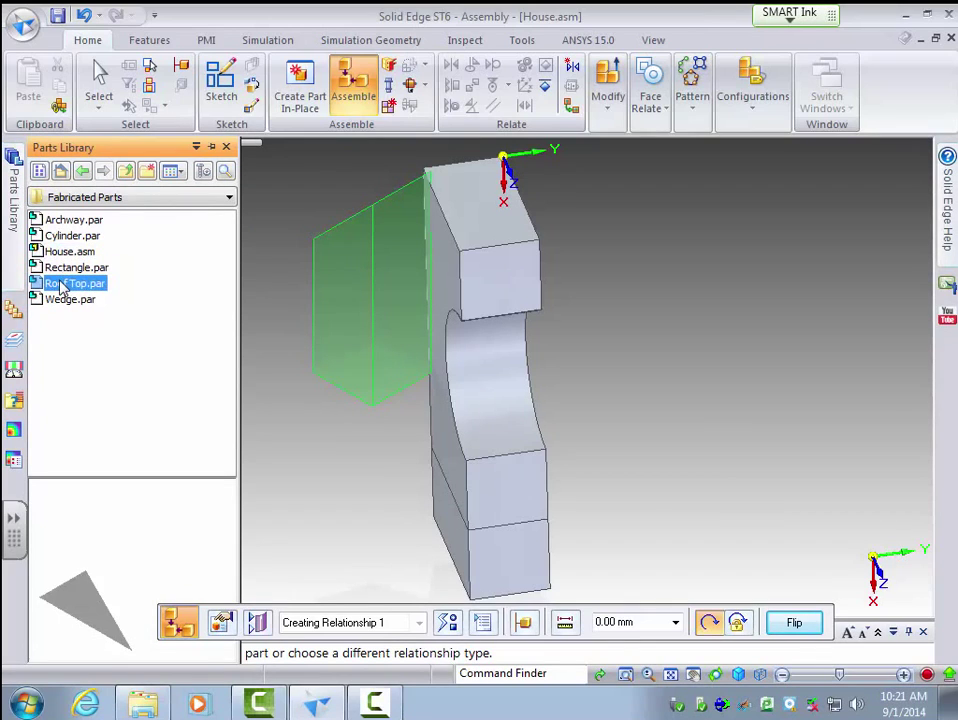
pyautogui.click(66, 300)
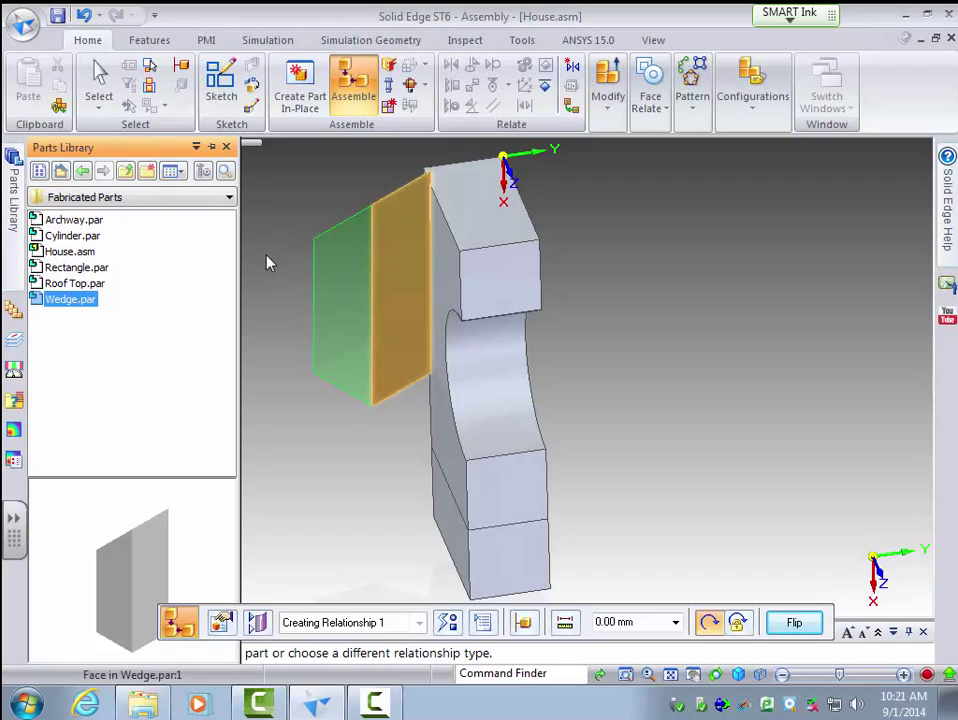
pyautogui.click(6, 222)
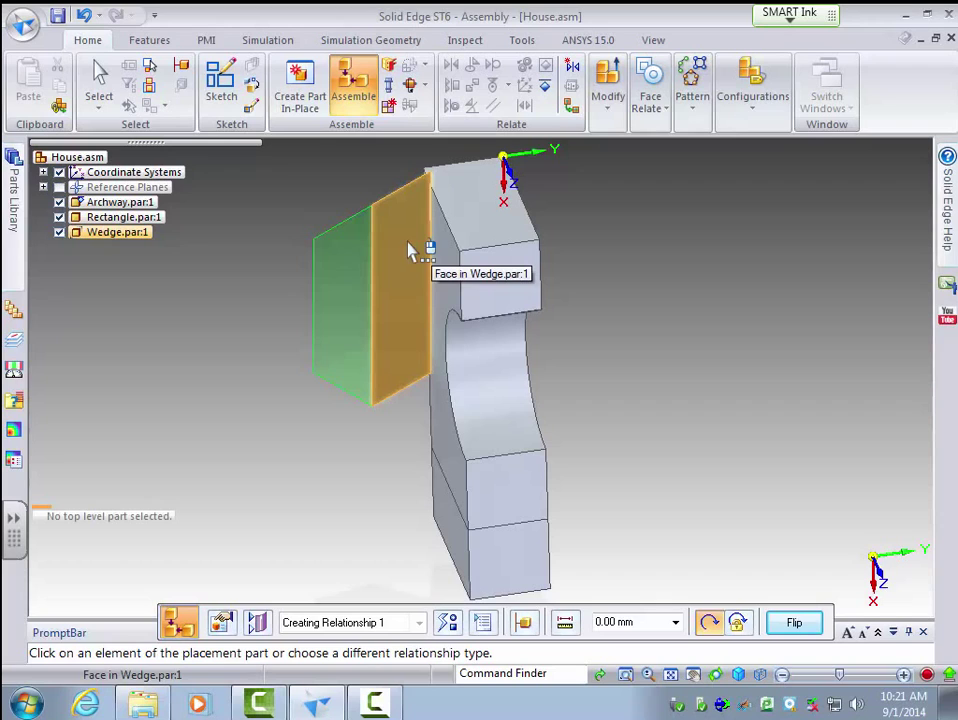
# Step: FlashFit the wedge's flat face onto the archway face at 0.00 mm
pyautogui.click(447, 625)
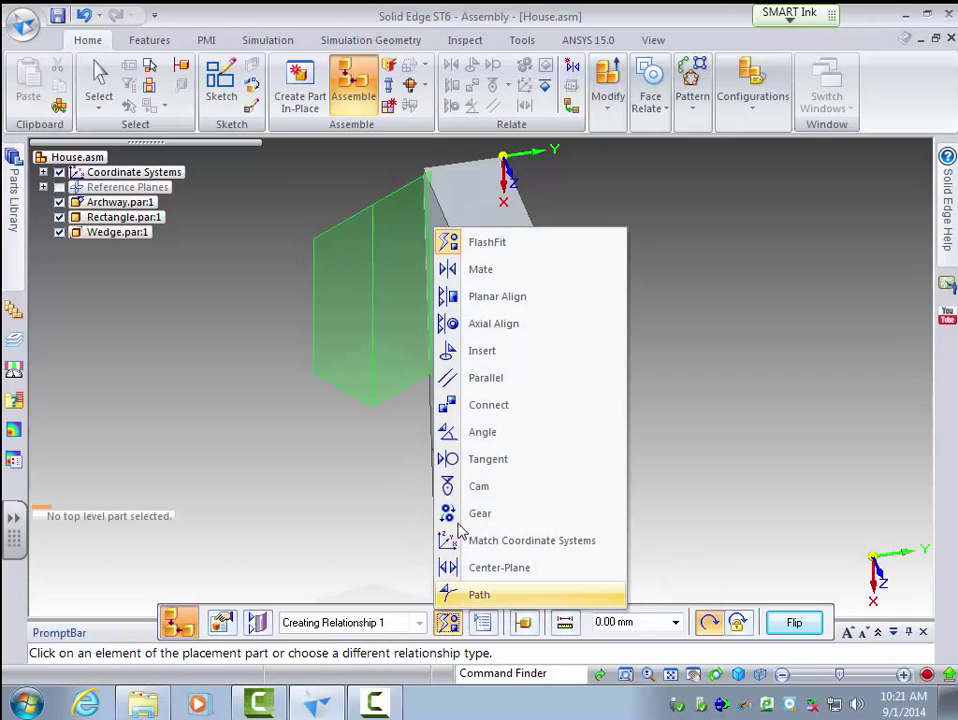
pyautogui.click(507, 246)
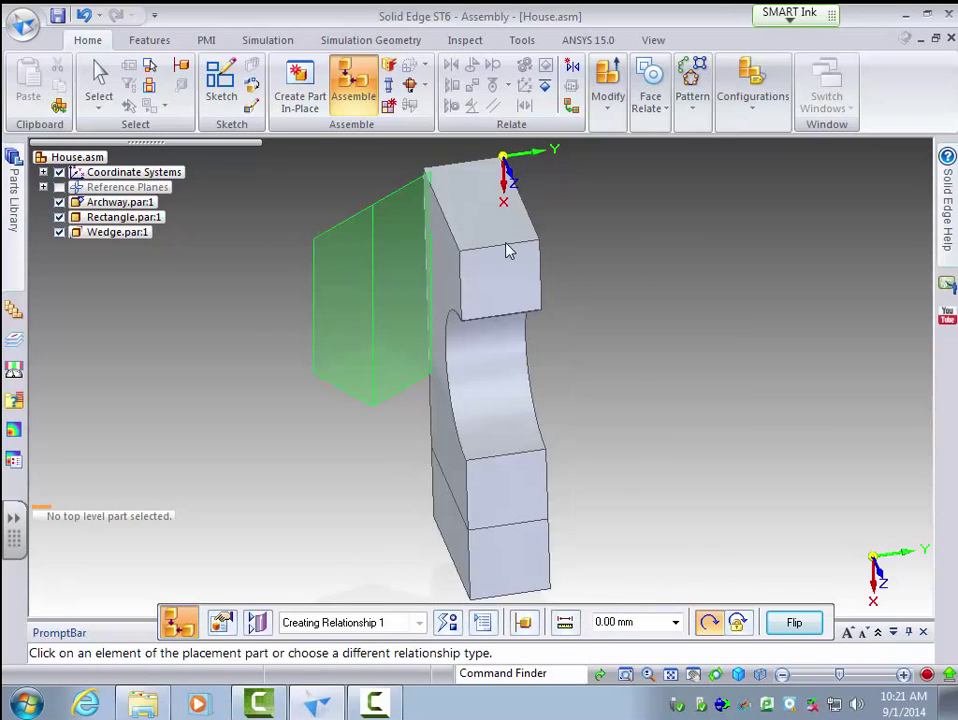
pyautogui.click(399, 304)
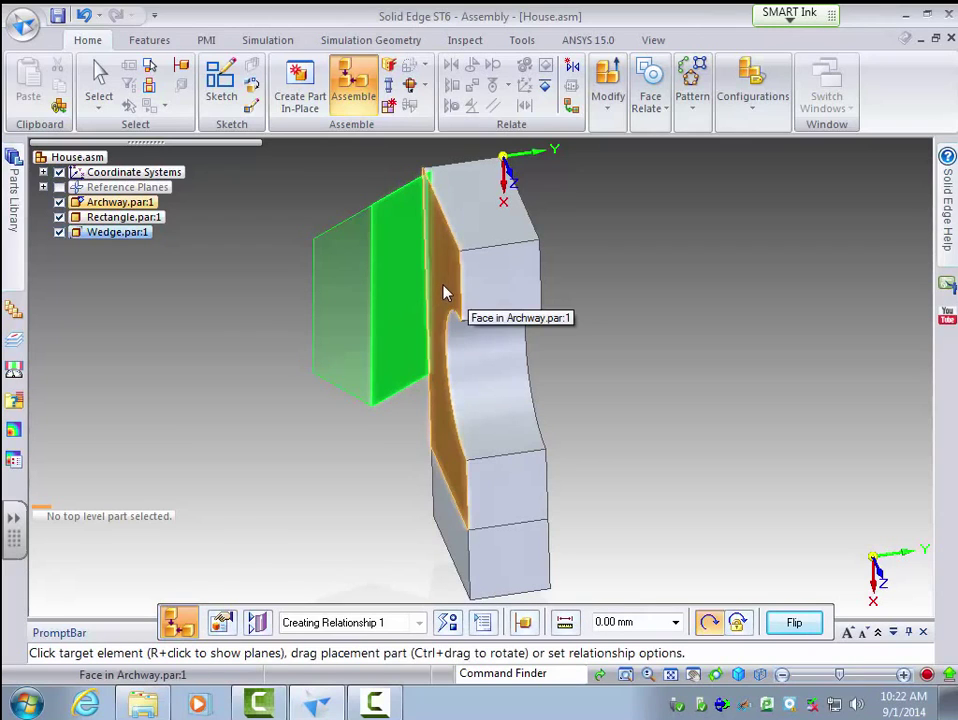
pyautogui.click(448, 293)
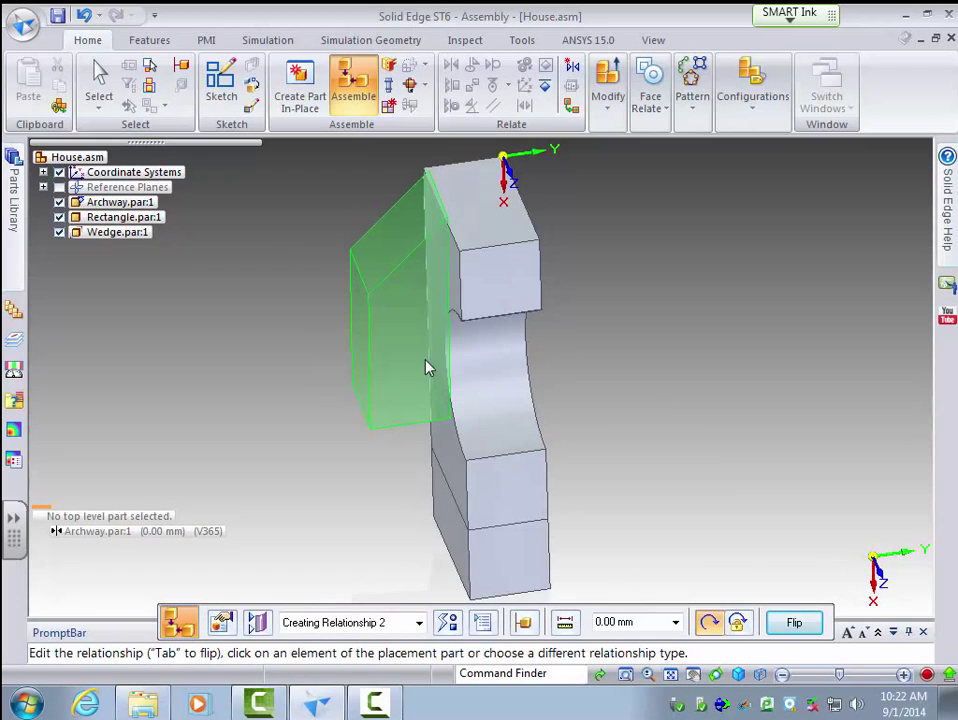
# Step: Orbit the assembly to inspect the wedge seated in the archway's recessed slot
pyautogui.click(715, 674)
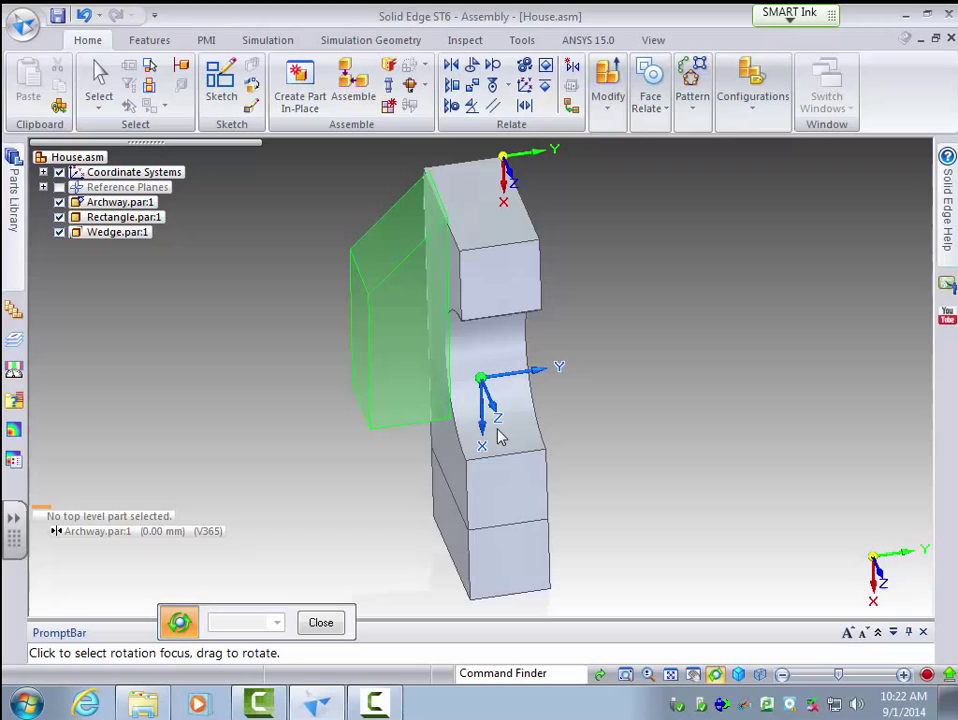
pyautogui.moveTo(484, 434); pyautogui.dragTo(675, 418)
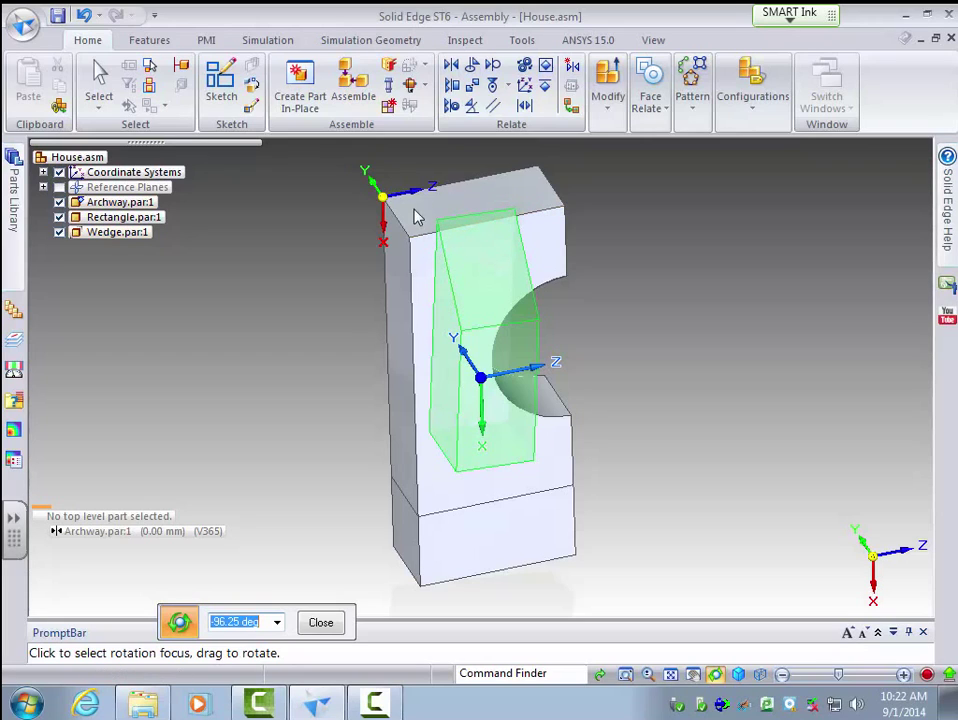
# Step: Start a Mate on the archway's top face, cancel it, and return to the relationship-type list
pyautogui.click(354, 90)
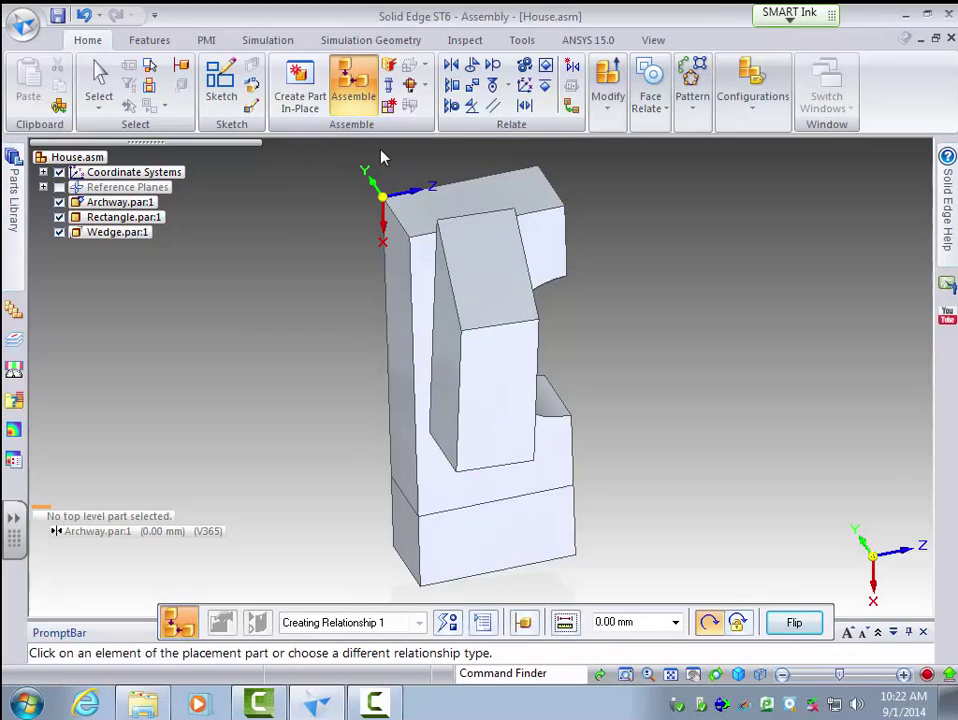
pyautogui.click(447, 622)
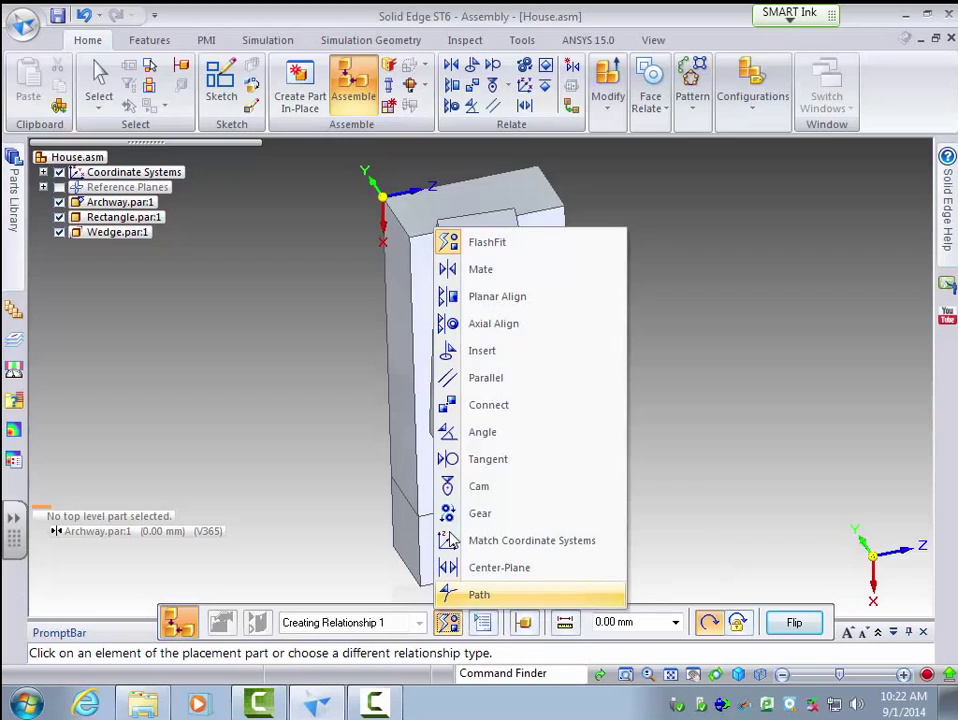
pyautogui.click(514, 274)
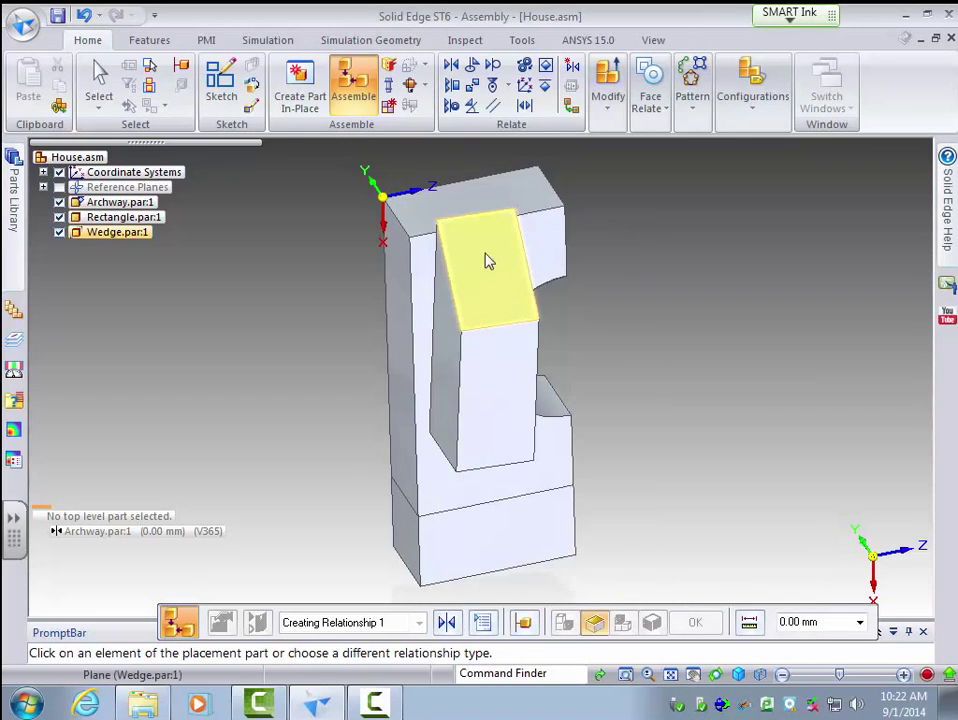
pyautogui.click(418, 229)
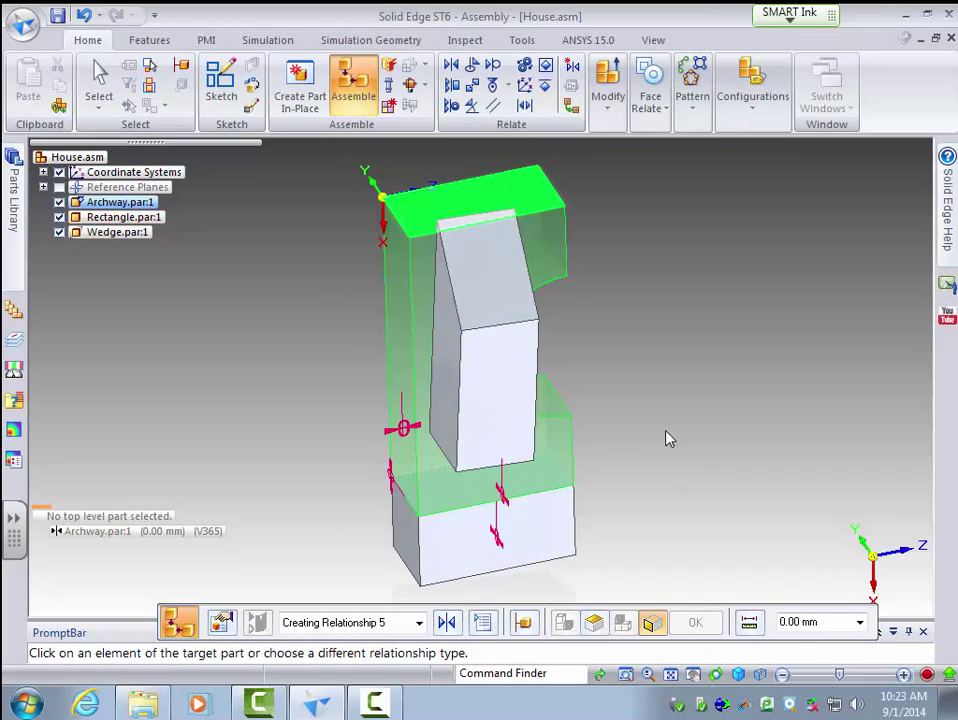
pyautogui.rightClick(660, 233)
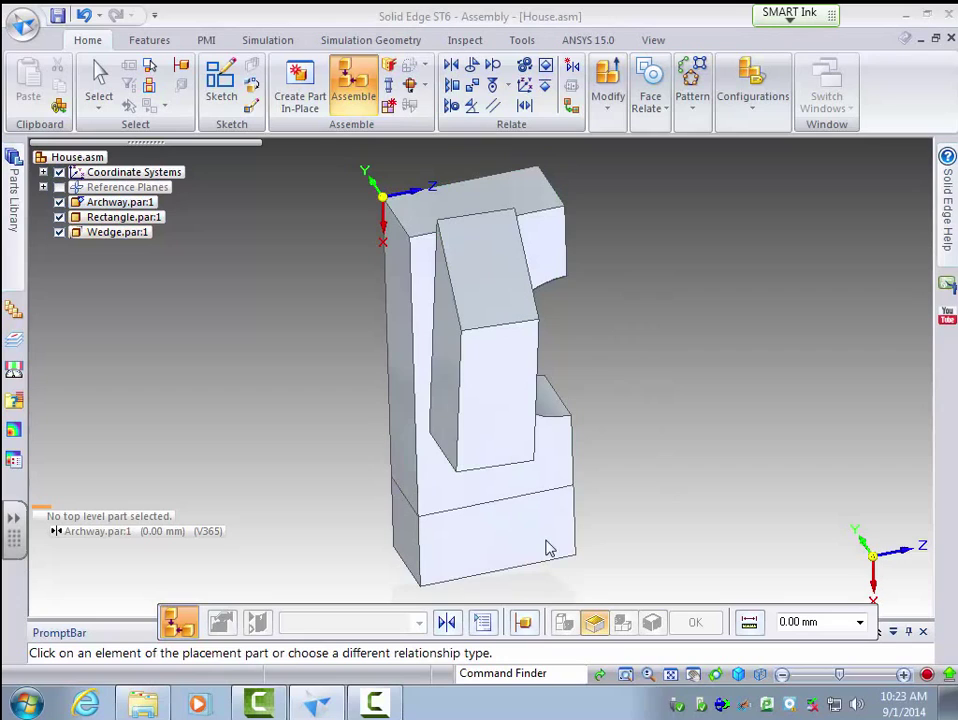
pyautogui.click(448, 622)
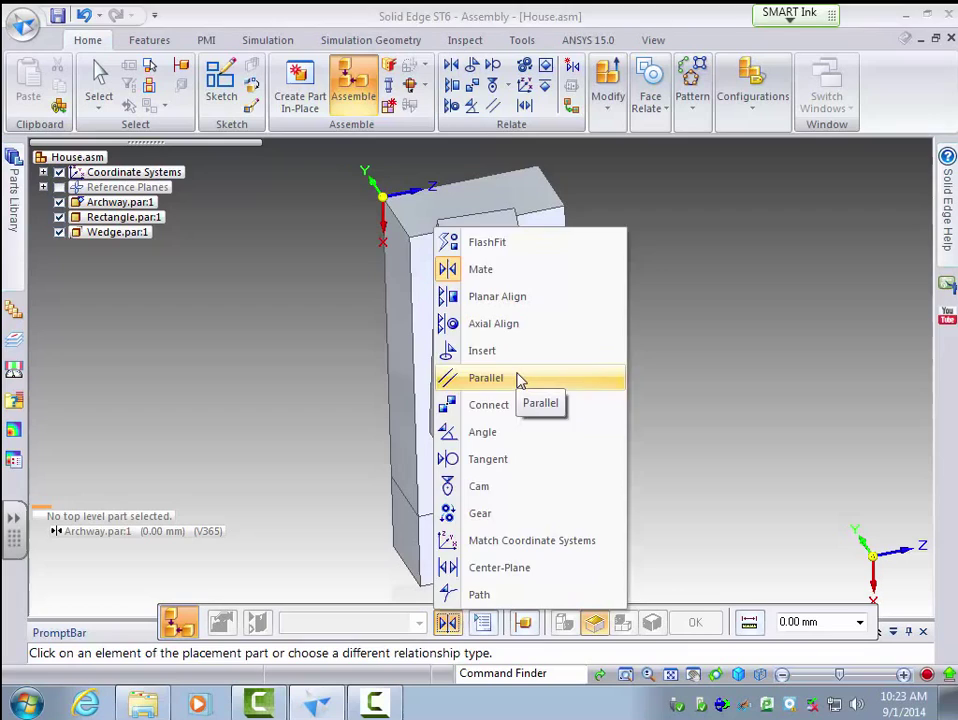
# Step: Make the wedge's top edge and a vertical side edge parallel to the matching archway edges
pyautogui.click(486, 378)
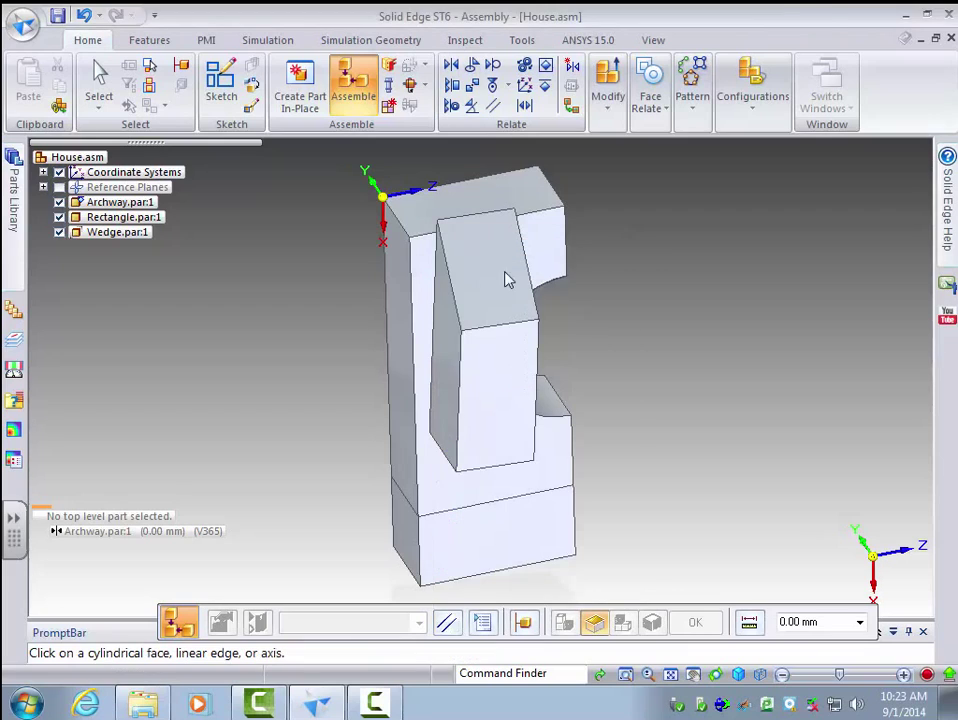
pyautogui.click(465, 222)
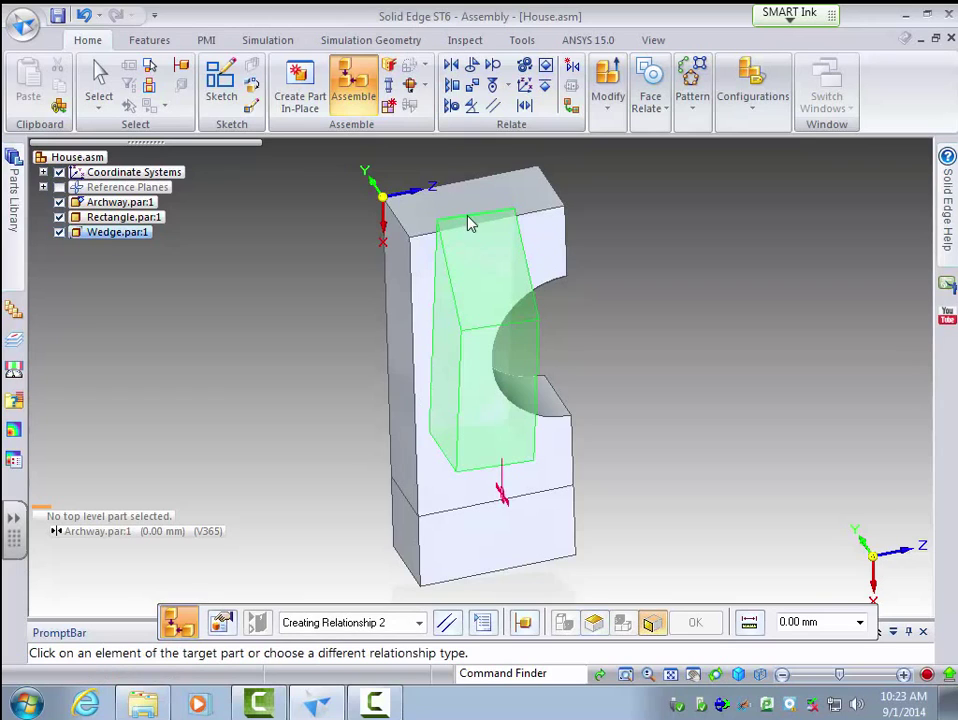
pyautogui.click(528, 220)
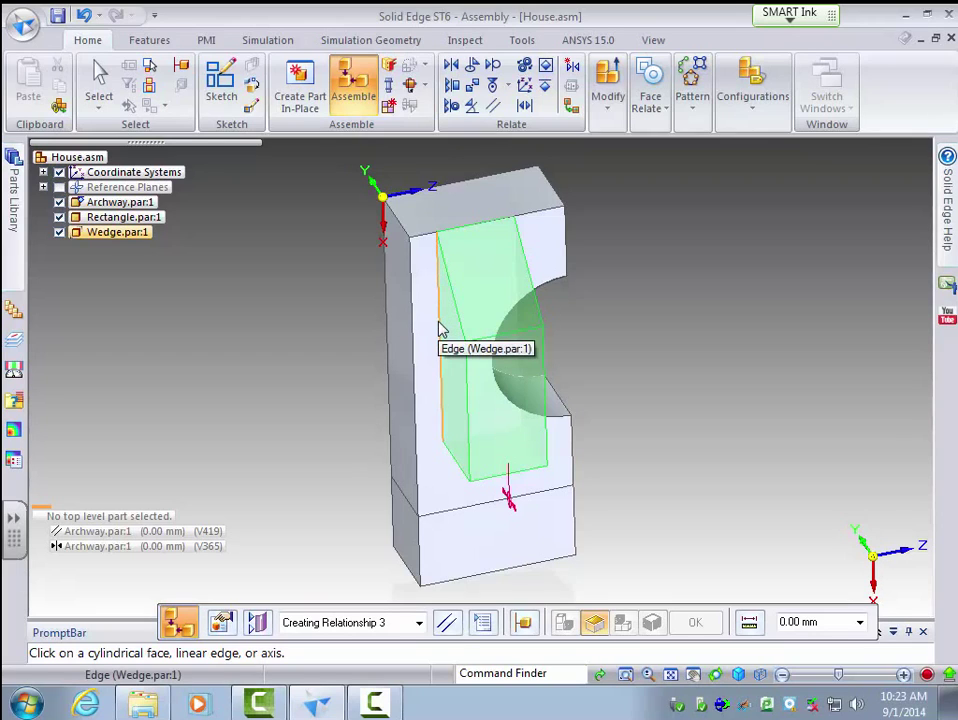
pyautogui.click(441, 330)
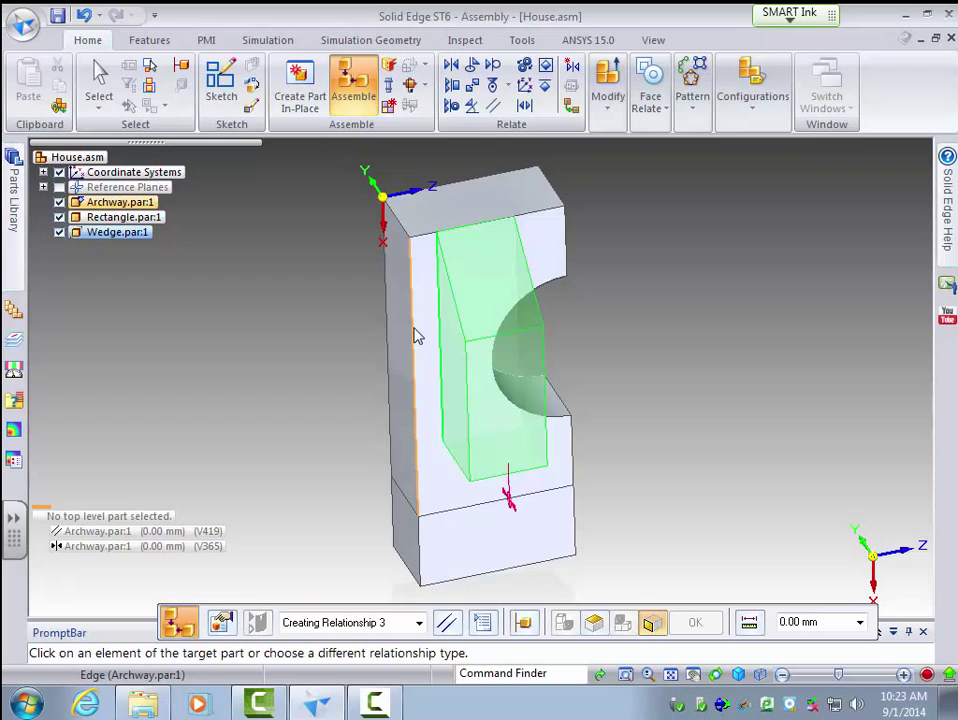
pyautogui.click(417, 333)
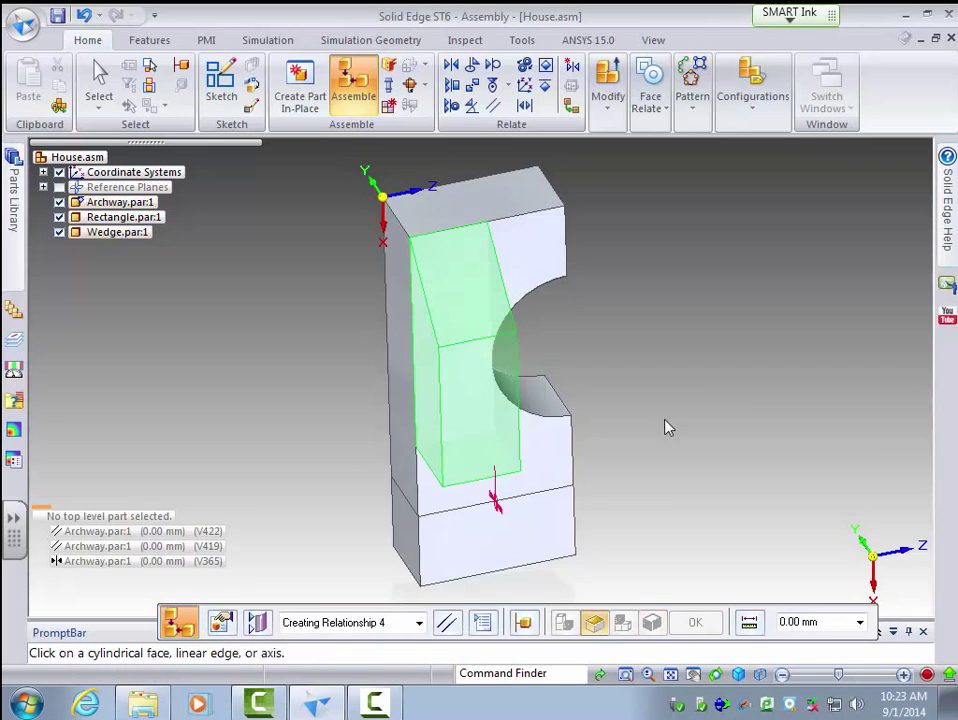
# Step: Orbit the assembly with F10 until the arch's curved cutout faces forward, then return to Assemble
pyautogui.press('F10')
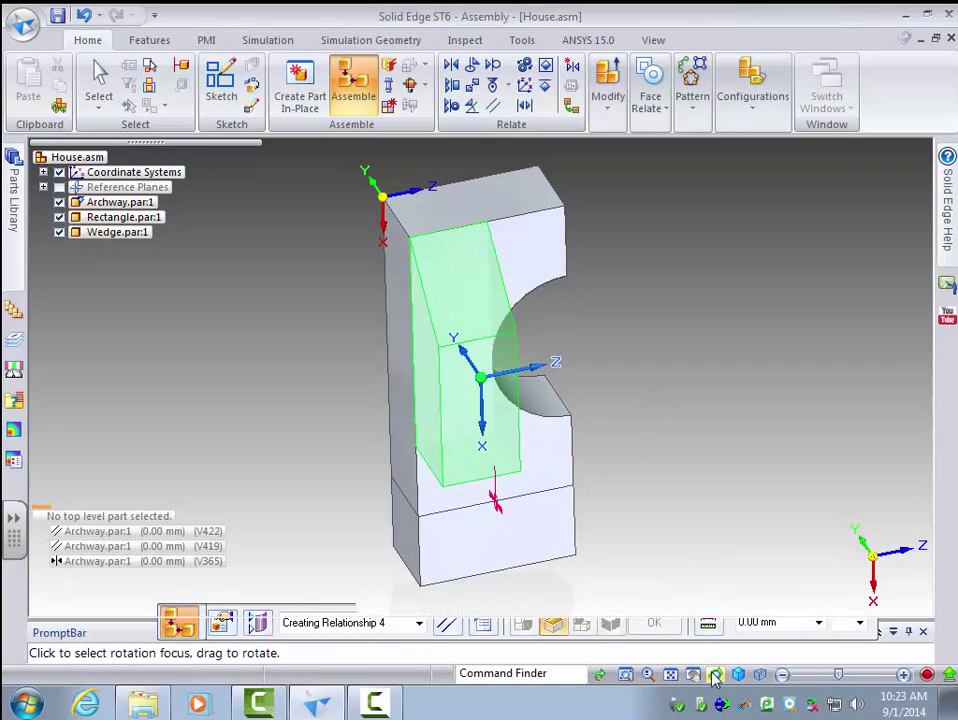
pyautogui.moveTo(485, 405); pyautogui.dragTo(603, 401)
pyautogui.moveTo(483, 376); pyautogui.dragTo(370, 301)
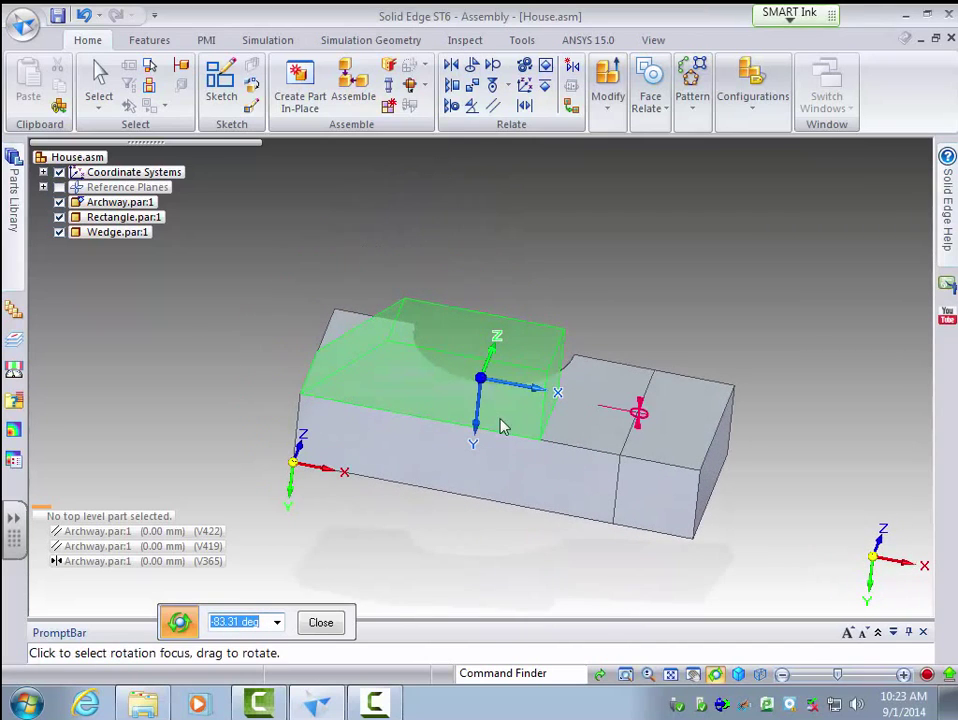
pyautogui.moveTo(478, 428); pyautogui.dragTo(392, 447)
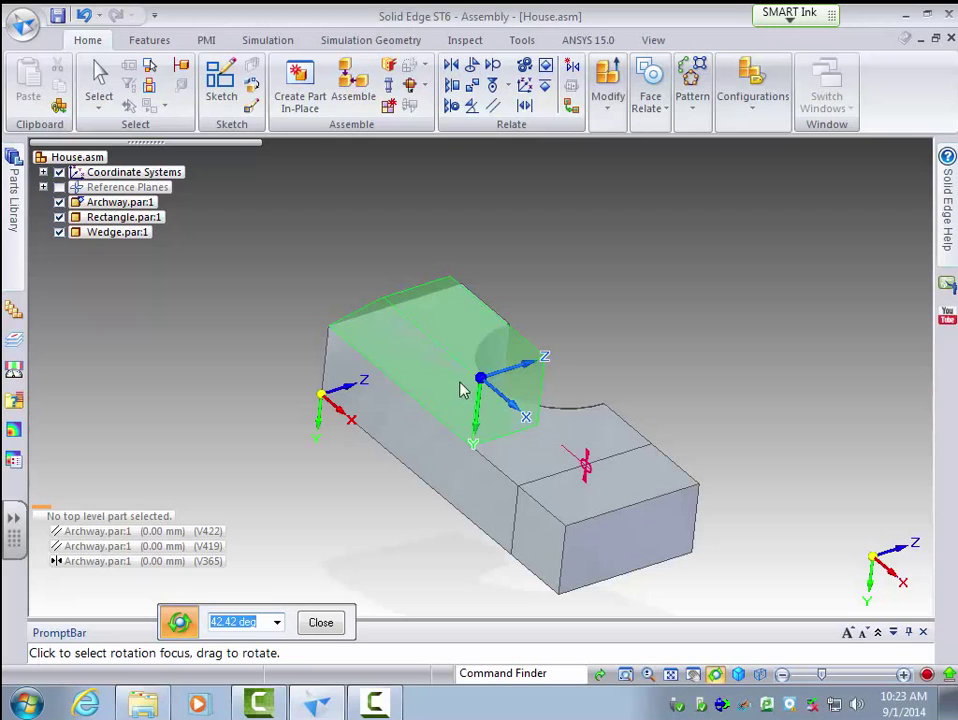
pyautogui.moveTo(485, 381); pyautogui.dragTo(498, 368)
pyautogui.moveTo(479, 413); pyautogui.dragTo(165, 357)
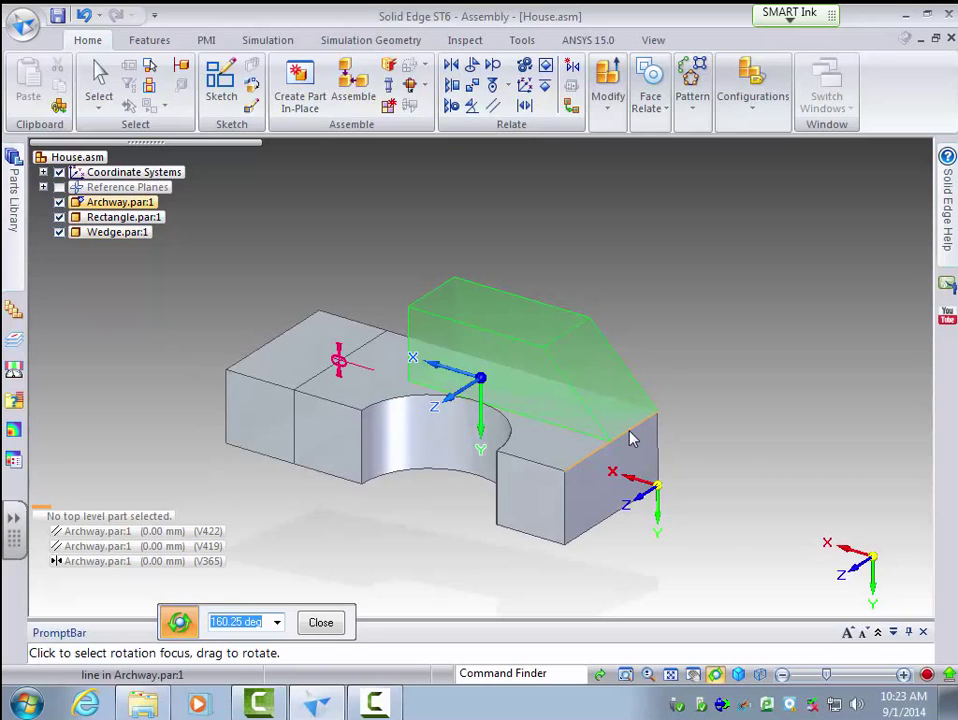
pyautogui.click(364, 100)
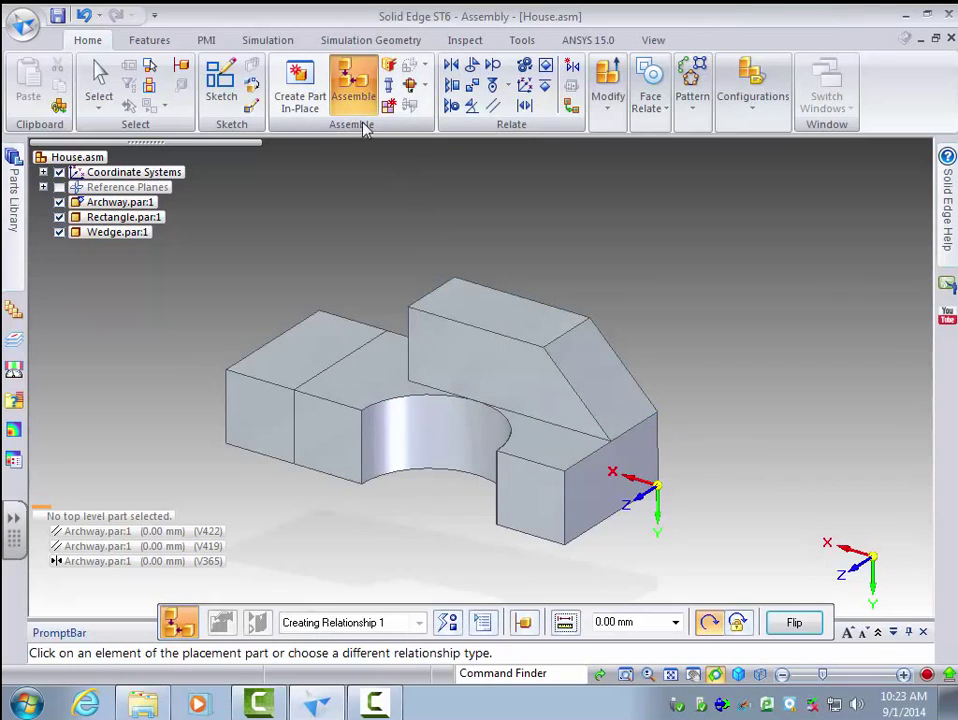
# Step: Choose Axial Align and pick the archway's cylindrical arch face as the first element
pyautogui.click(447, 623)
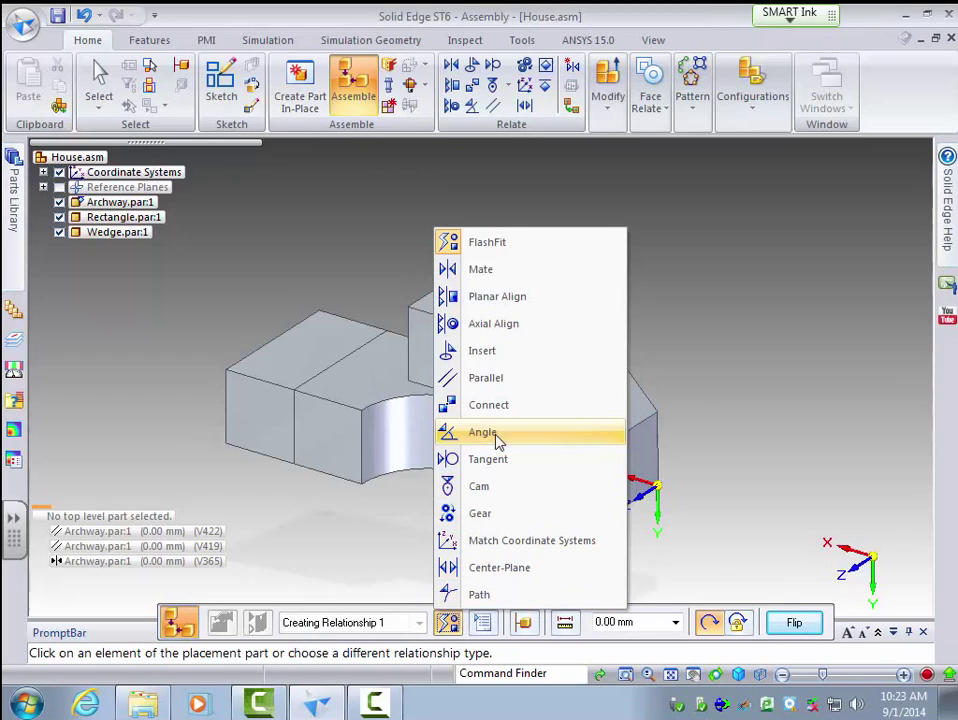
pyautogui.click(505, 325)
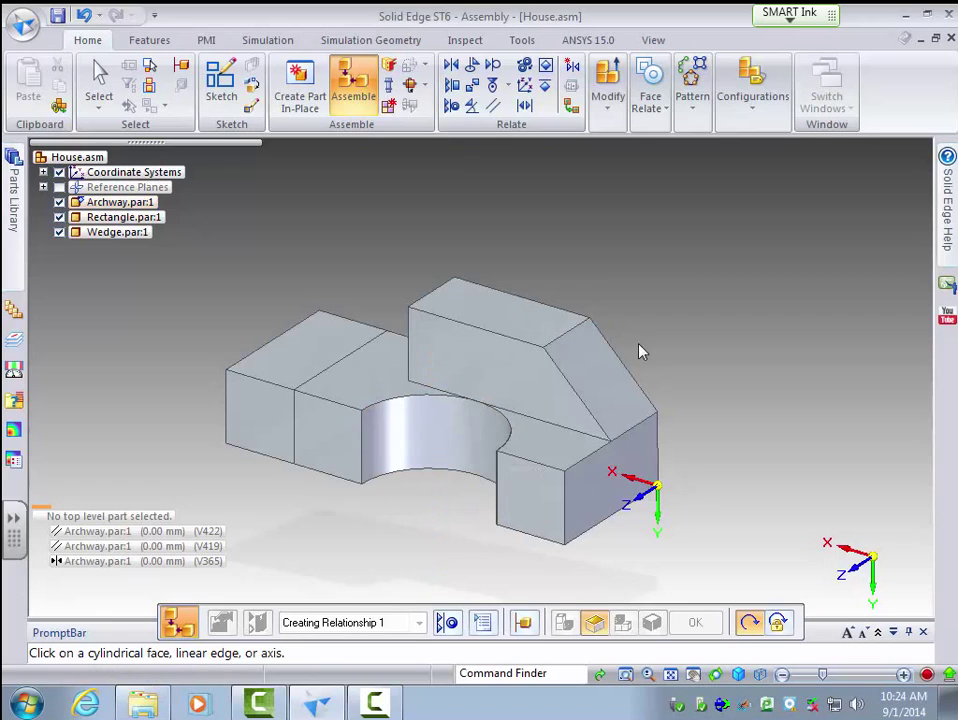
pyautogui.click(443, 437)
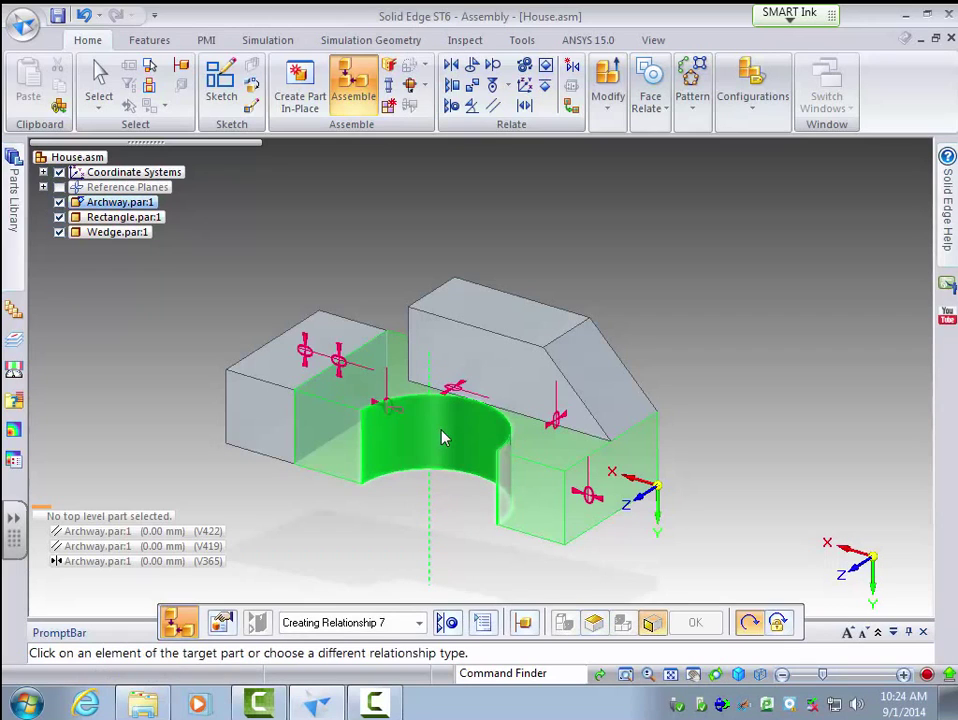